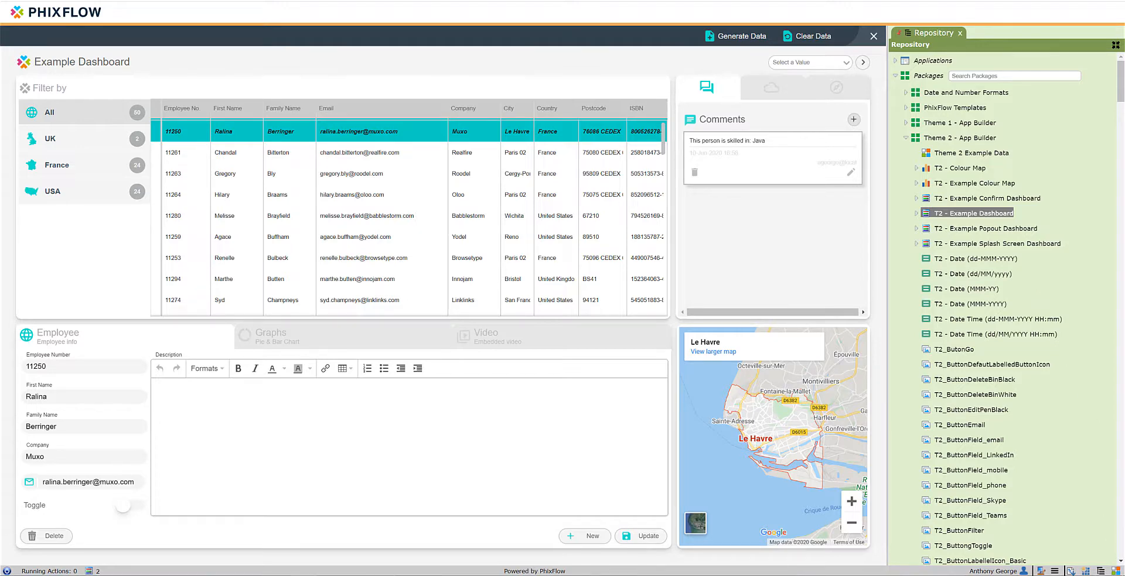
# Show the component palettes and lock the layout of the Example Dashboard
pyautogui.click(1085, 571)
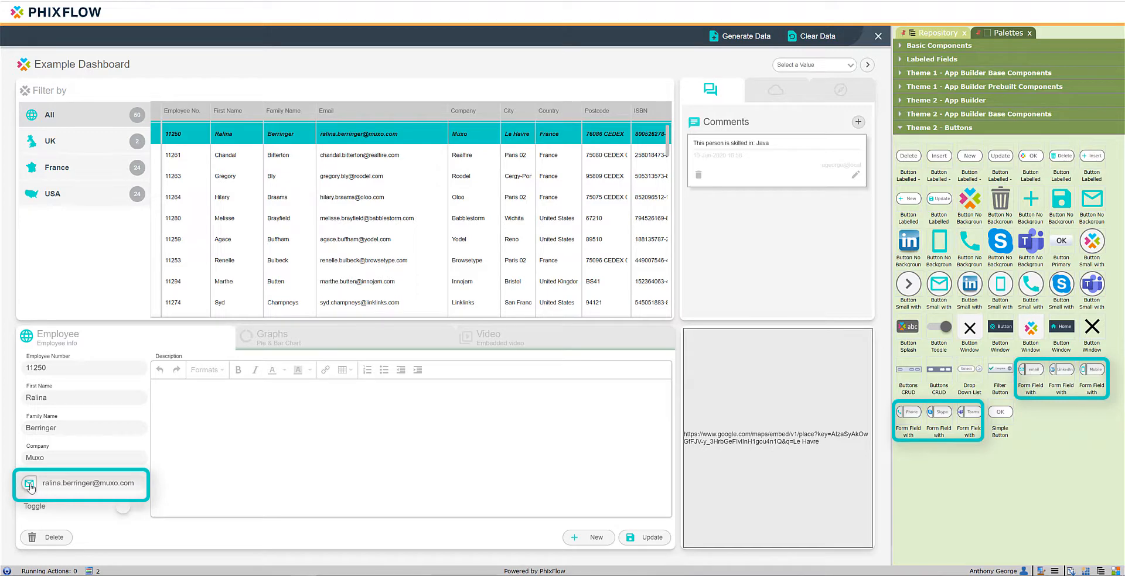
pyautogui.rightClick(31, 486)
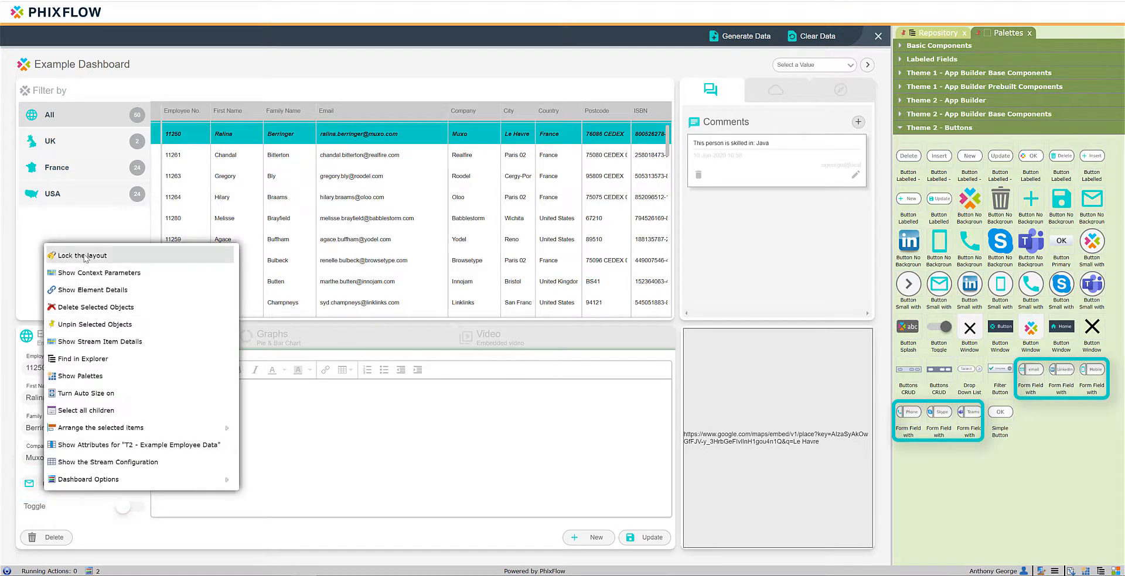
pyautogui.click(85, 258)
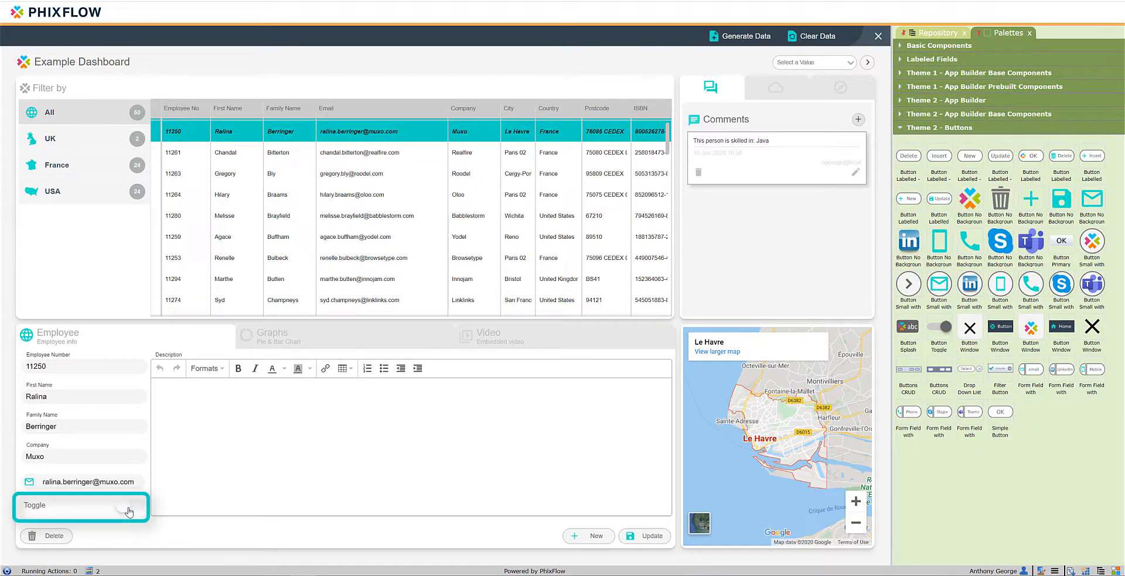
# Switch the Toggle control on the Employee form on and back off
pyautogui.click(128, 512)
pyautogui.click(131, 512)
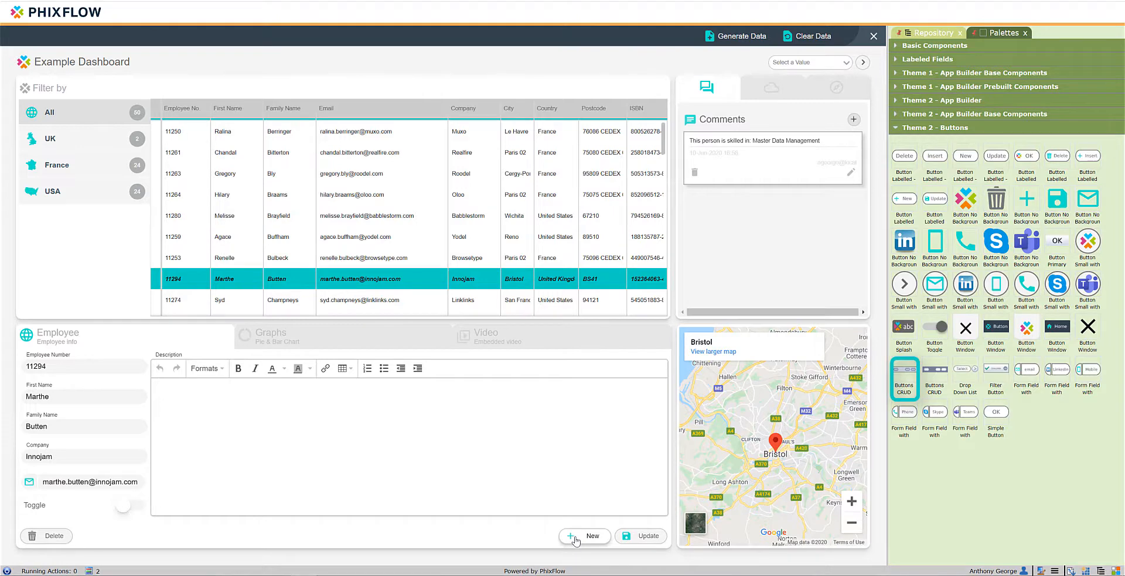
# Open the T2 - Example Splash Screen Dashboard from the Theme 2 - App Builder package in the repository
pyautogui.click(935, 35)
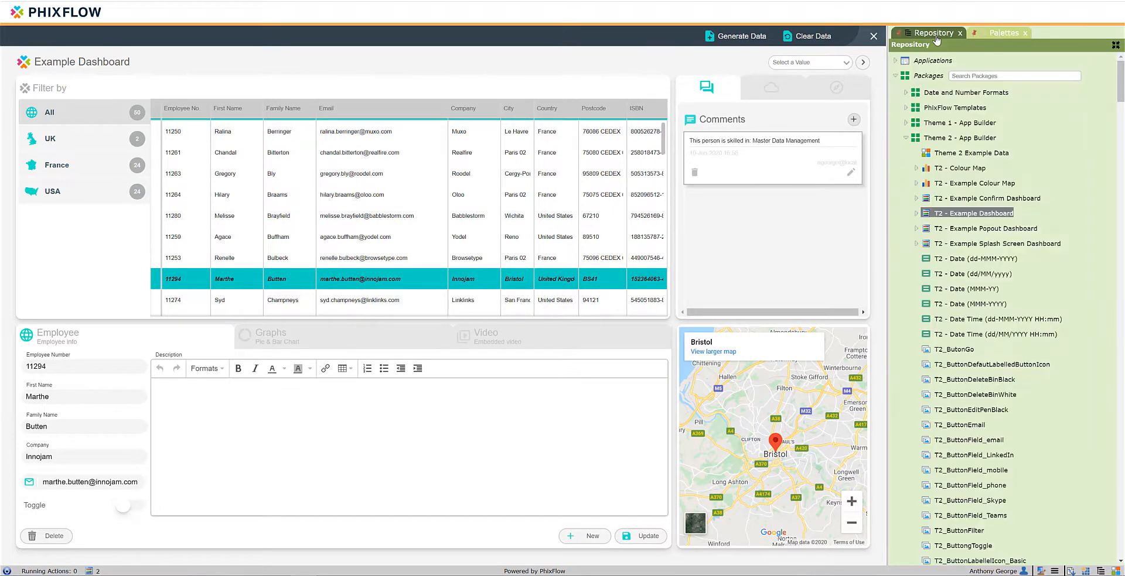
pyautogui.rightClick(958, 245)
pyautogui.click(974, 258)
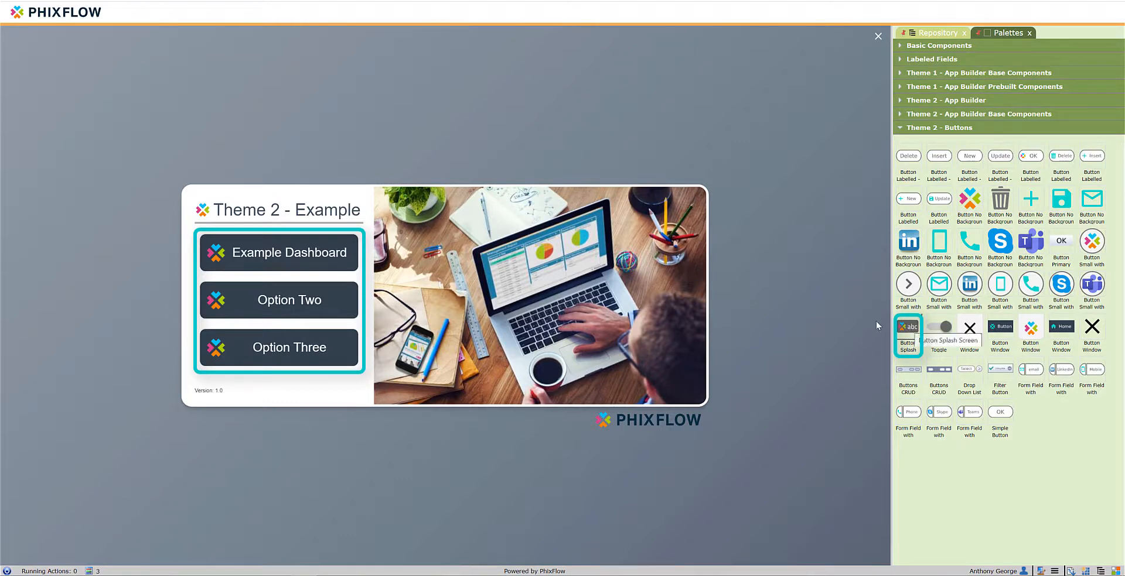
# Unlock the splash screen layout and add a Button Splash Screen component named Button below Option Three
pyautogui.rightClick(347, 373)
pyautogui.click(376, 386)
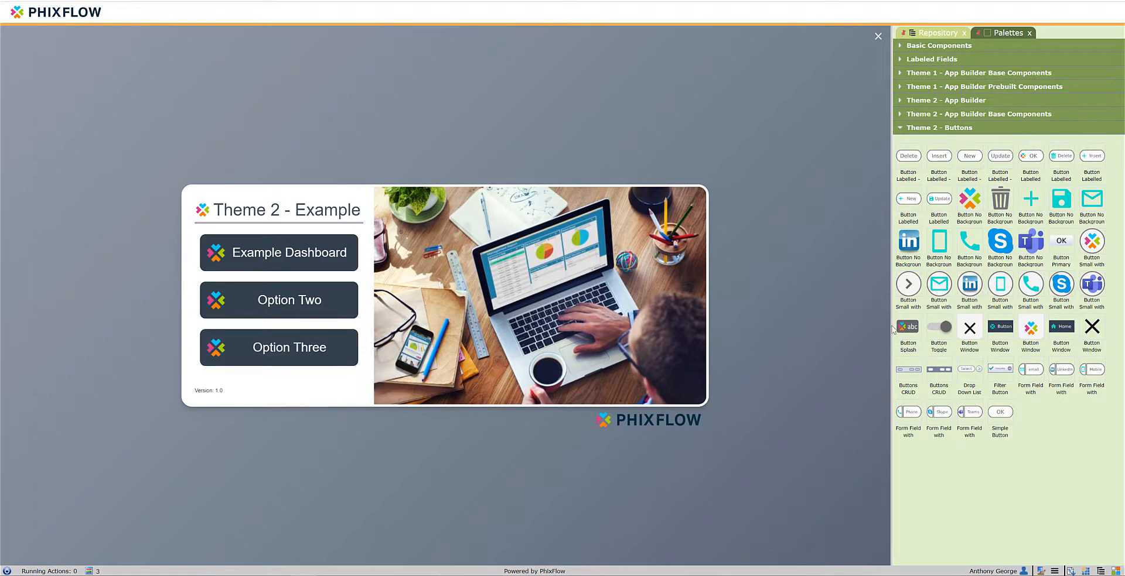
pyautogui.moveTo(904, 330); pyautogui.dragTo(325, 370)
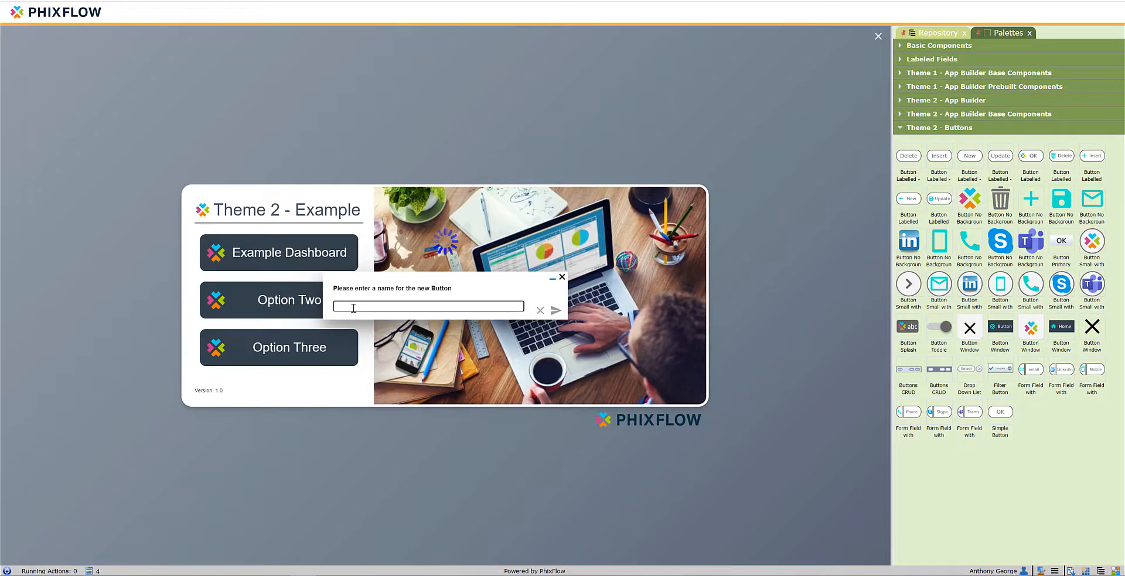
pyautogui.write('Button')
pyautogui.press('Return')
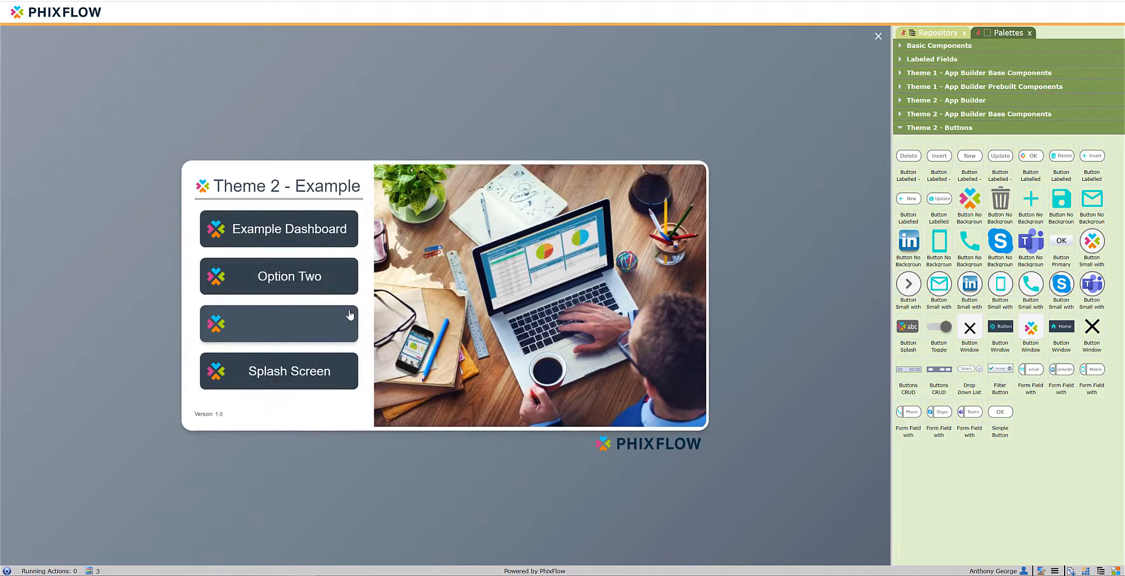
# Open the T2 - Example Popout Dashboard from the repository and bring back the component palettes
pyautogui.click(944, 36)
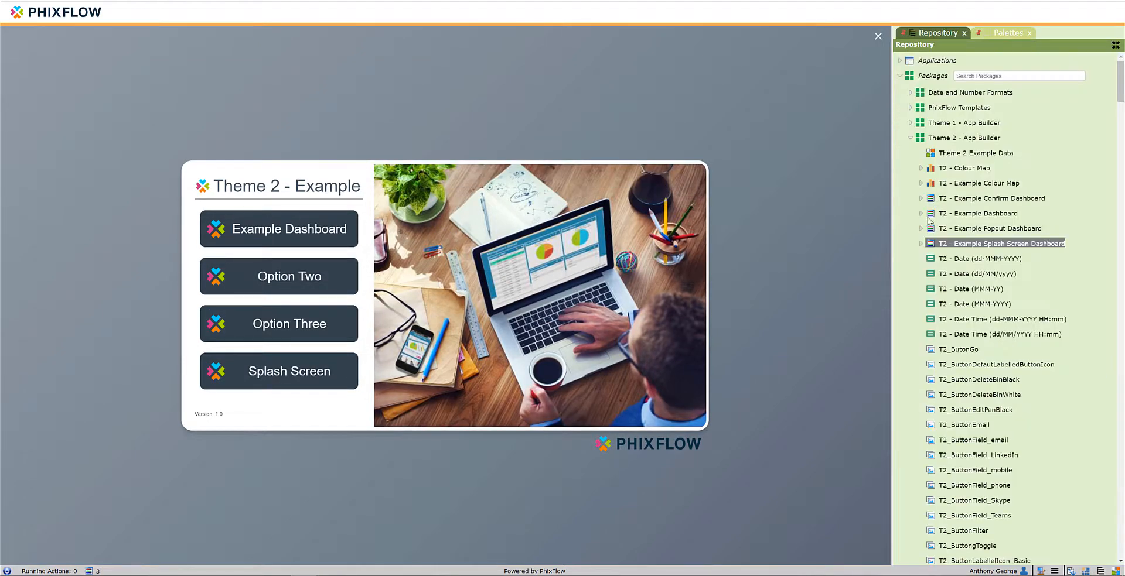
pyautogui.rightClick(989, 238)
pyautogui.click(994, 245)
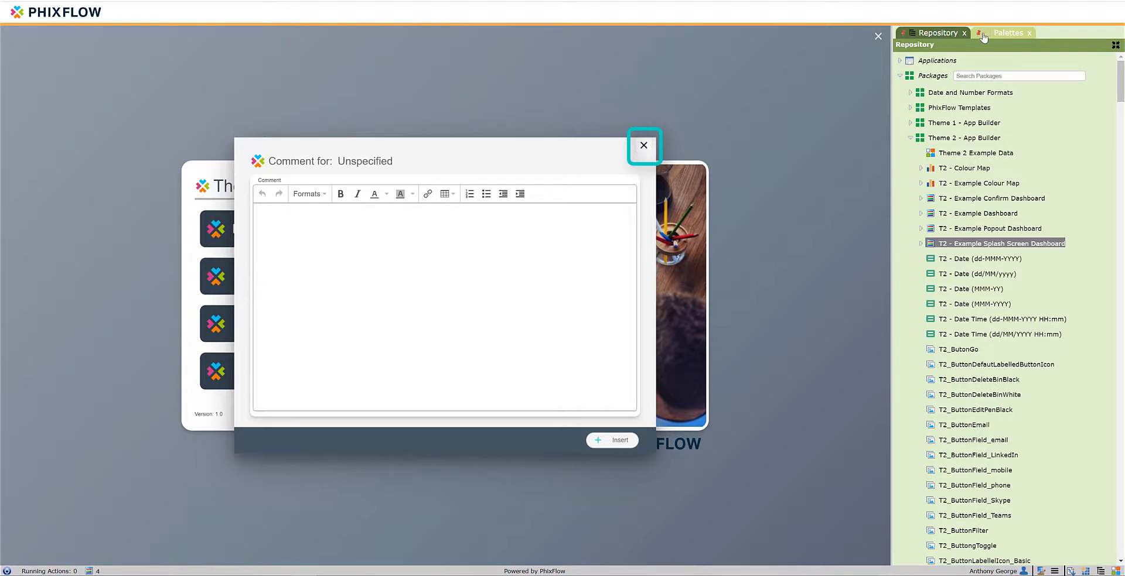
pyautogui.click(1000, 34)
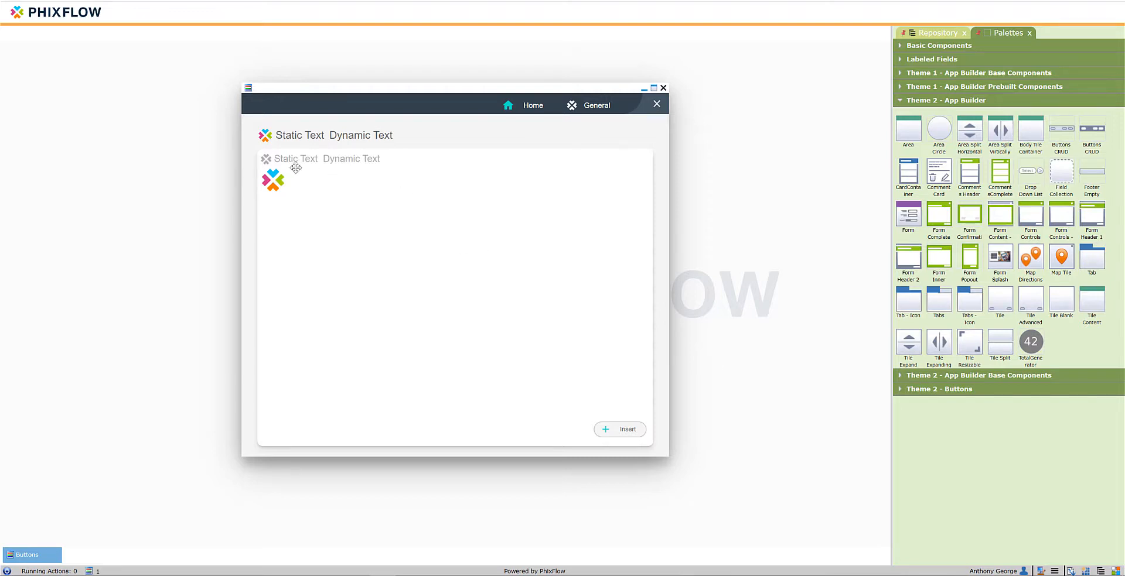
# Set the tile header icon's background image to a new image named NewImage, uploaded from save_grey.png, and save the icon
pyautogui.click(266, 159)
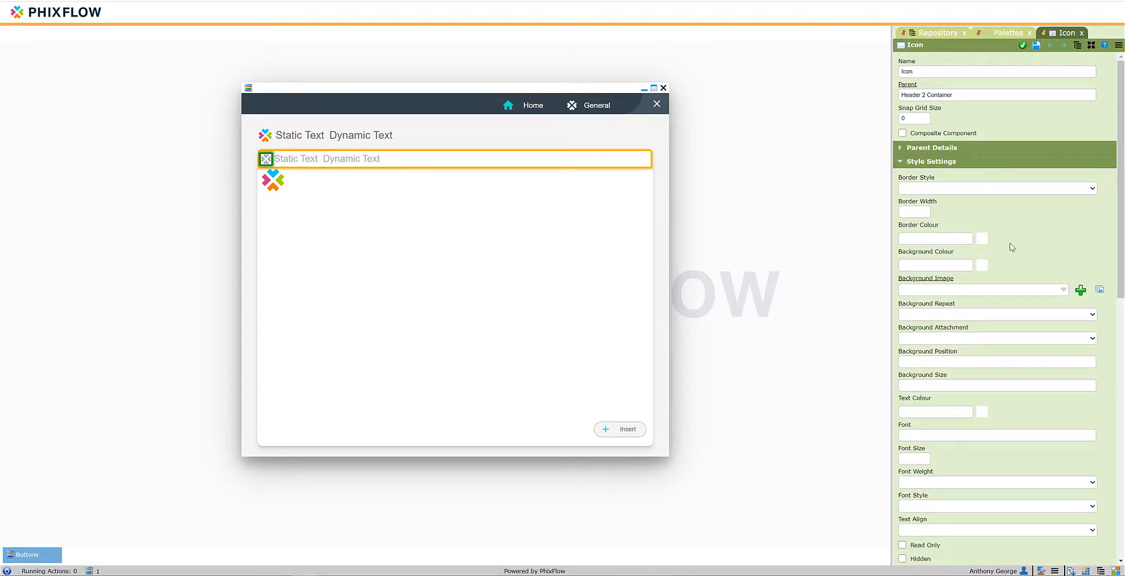
pyautogui.click(1080, 290)
pyautogui.click(684, 99)
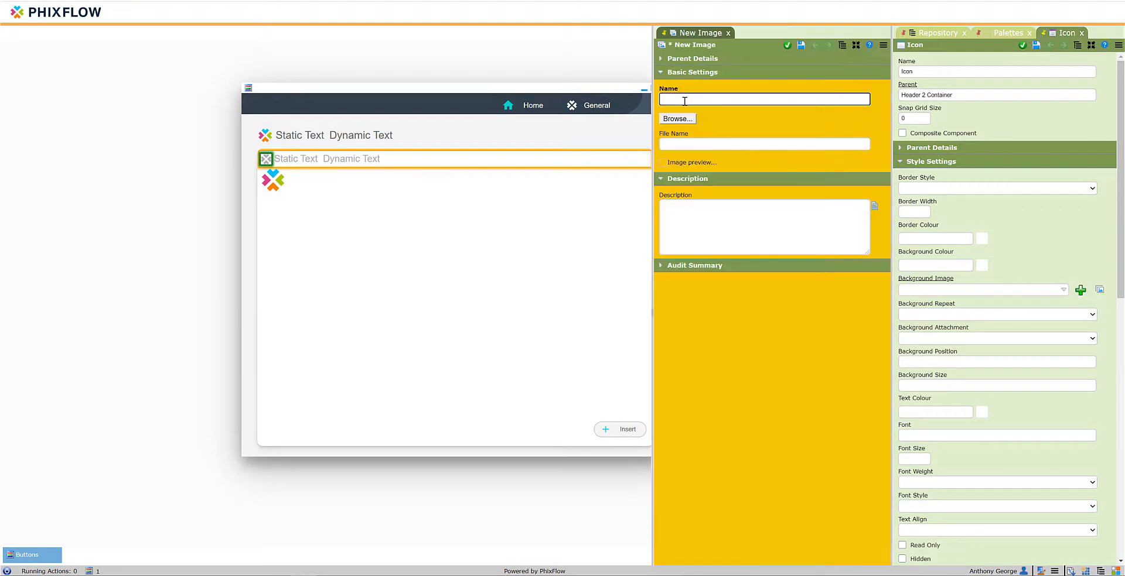
pyautogui.write('NewImage')
pyautogui.click(684, 119)
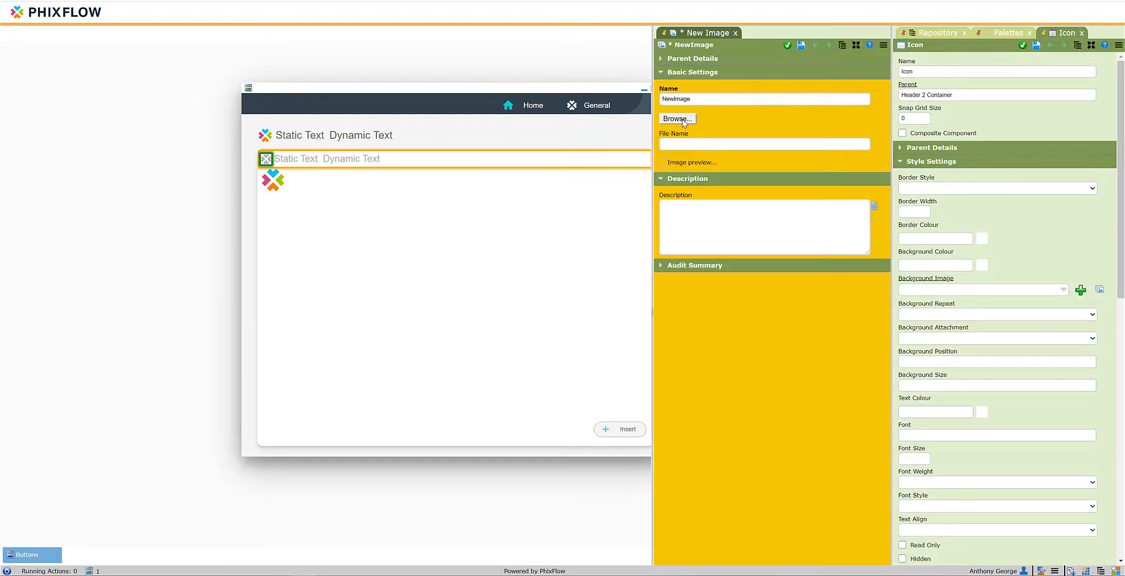
pyautogui.click(193, 89)
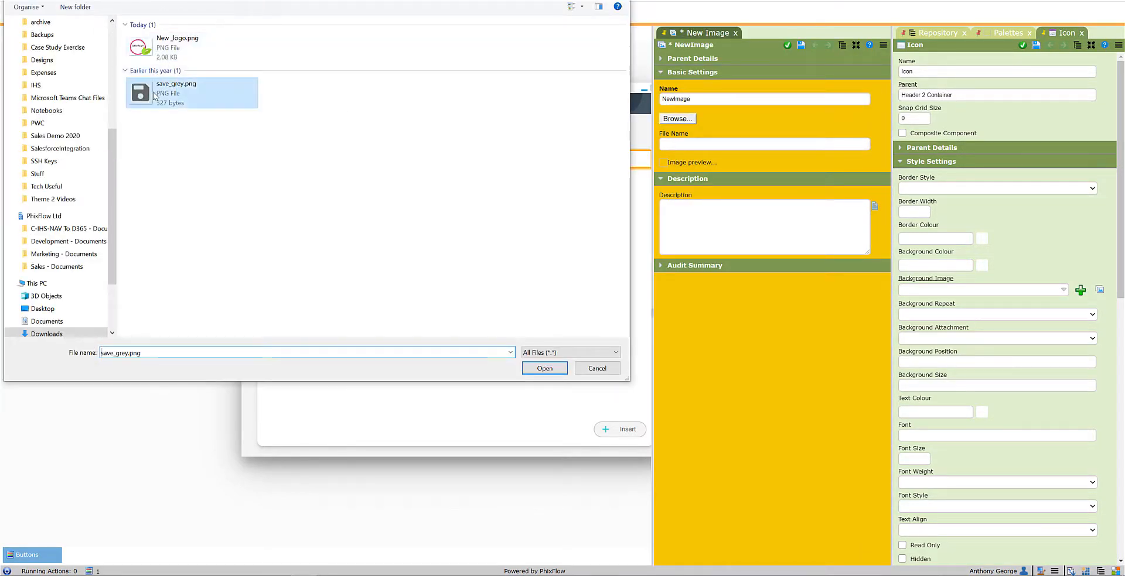
pyautogui.click(544, 368)
pyautogui.click(801, 45)
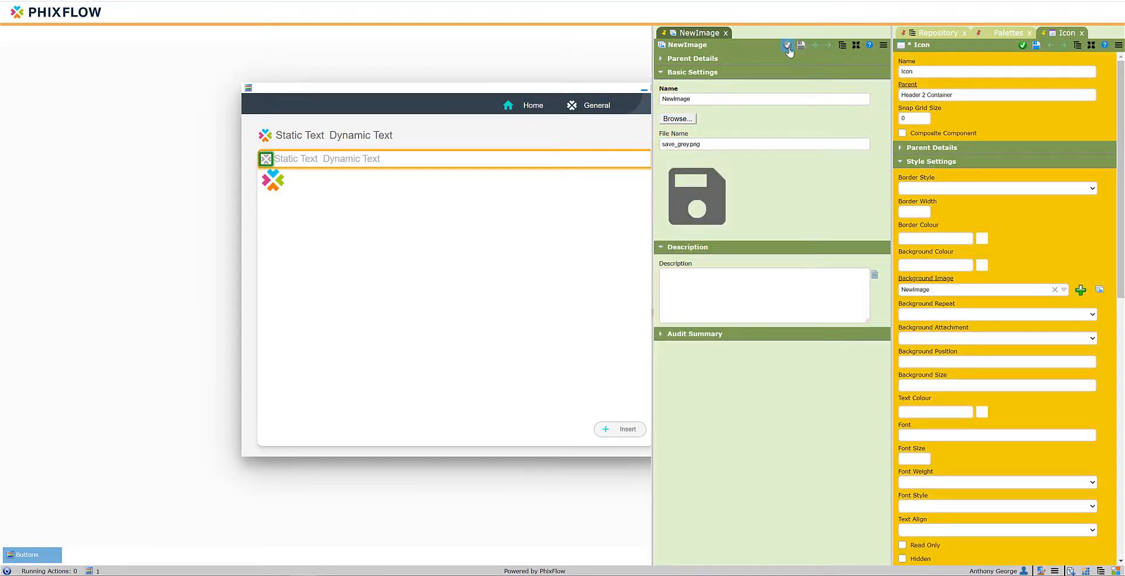
pyautogui.click(787, 45)
pyautogui.click(1037, 45)
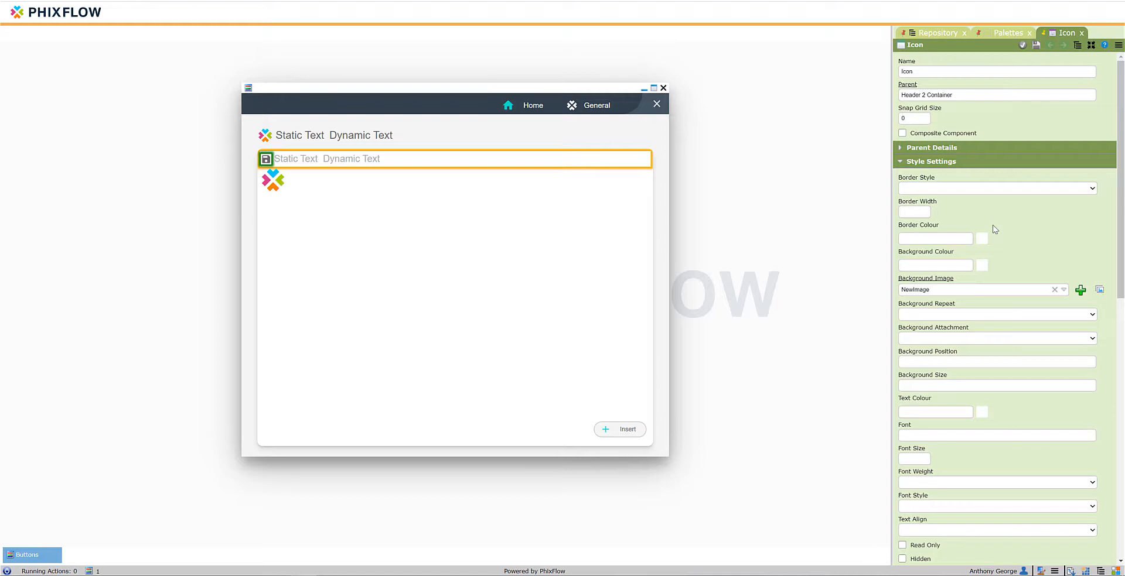
# Open the T2 - Icon Default shared style of the main header's icon
pyautogui.click(395, 249)
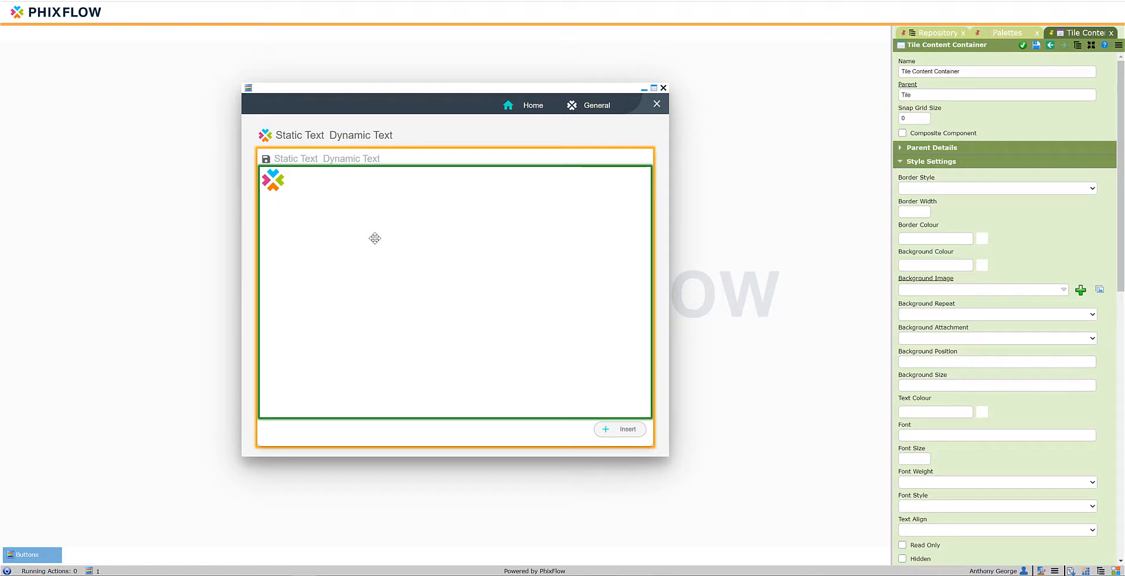
pyautogui.click(264, 136)
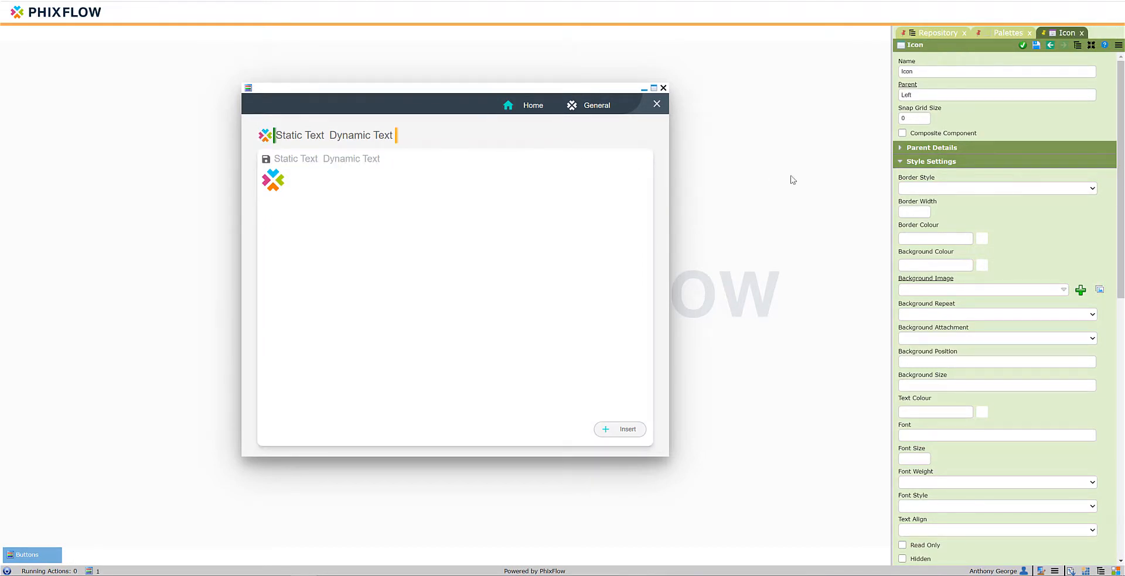
pyautogui.scroll(-5, 977, 207)
pyautogui.scroll(-3, 964, 224)
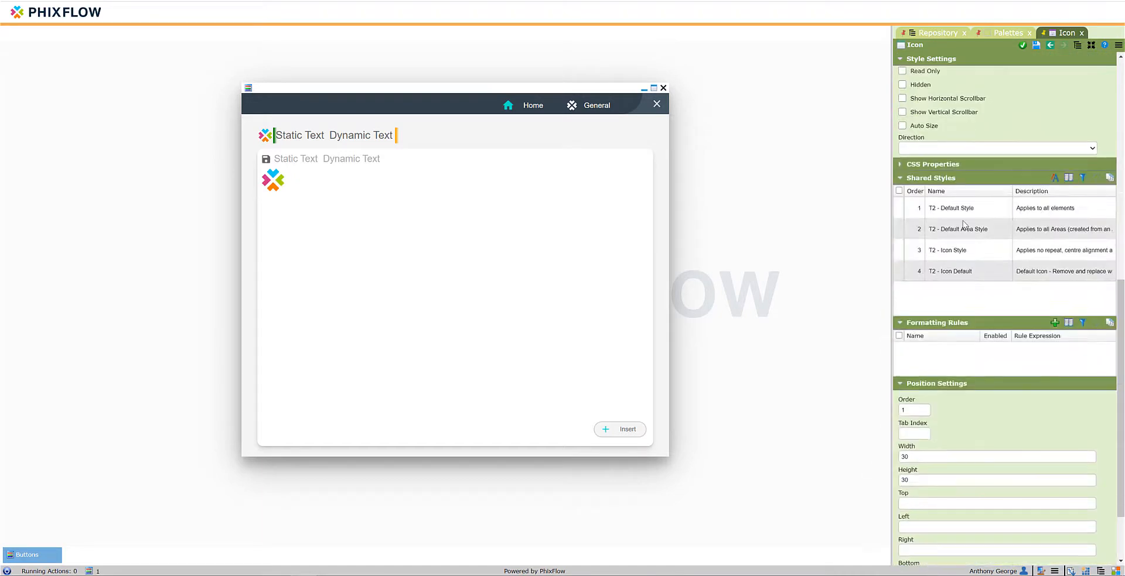
pyautogui.doubleClick(965, 271)
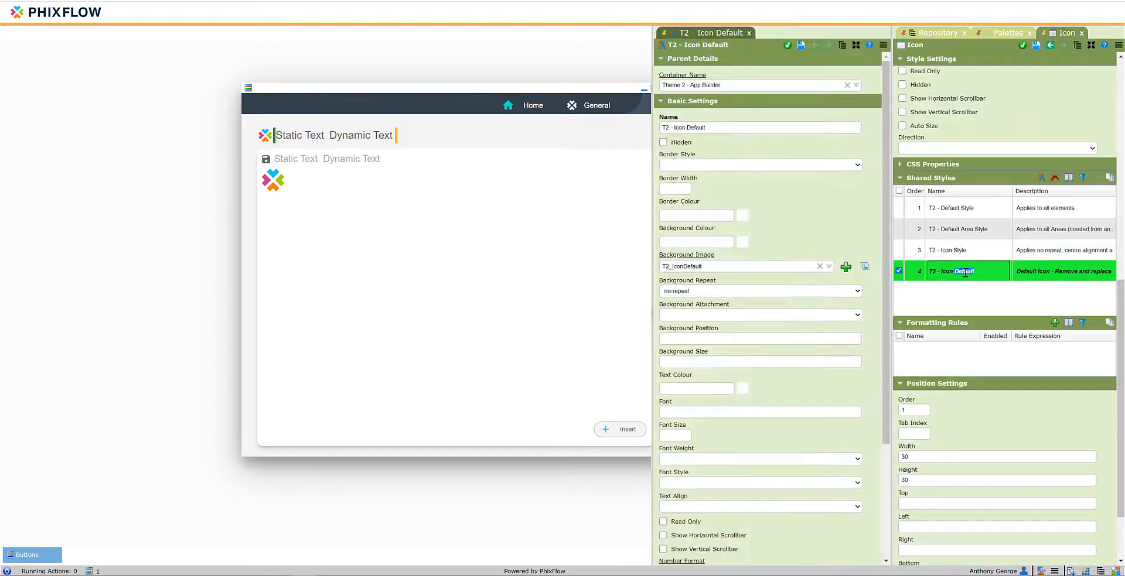
# Set the T2 - Icon Default style's background image to a new image named NewLogo, uploaded from New _logo.png, and save
pyautogui.click(845, 267)
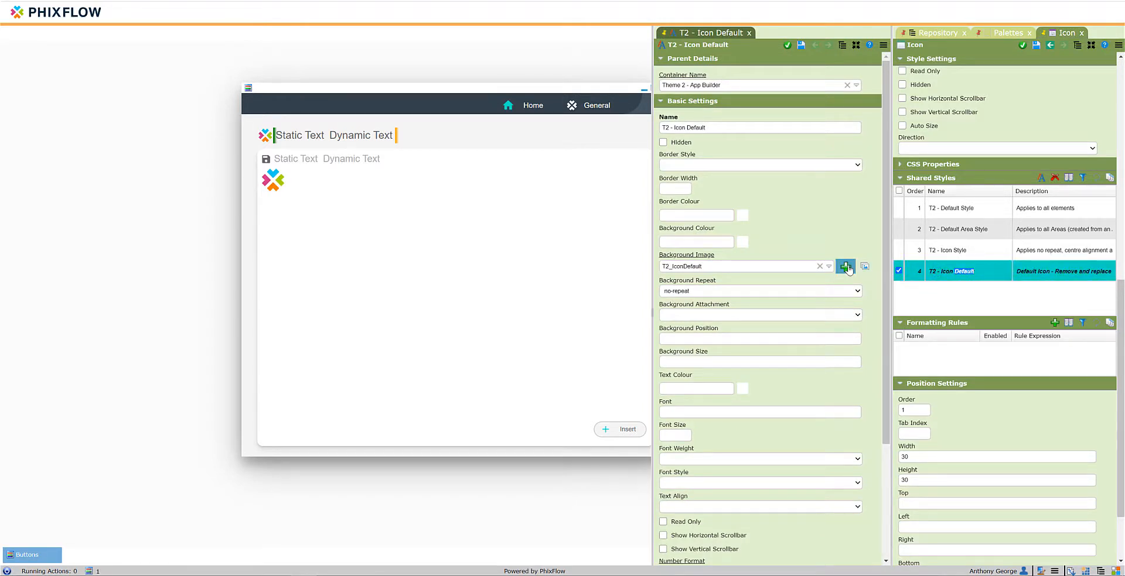
pyautogui.write('NewLogo')
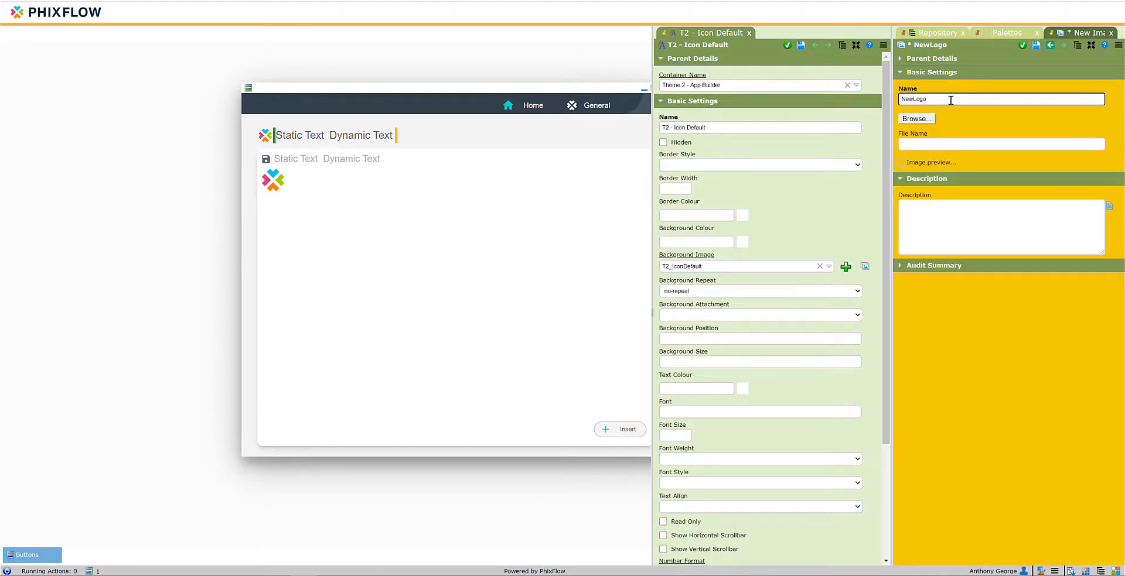
pyautogui.click(923, 119)
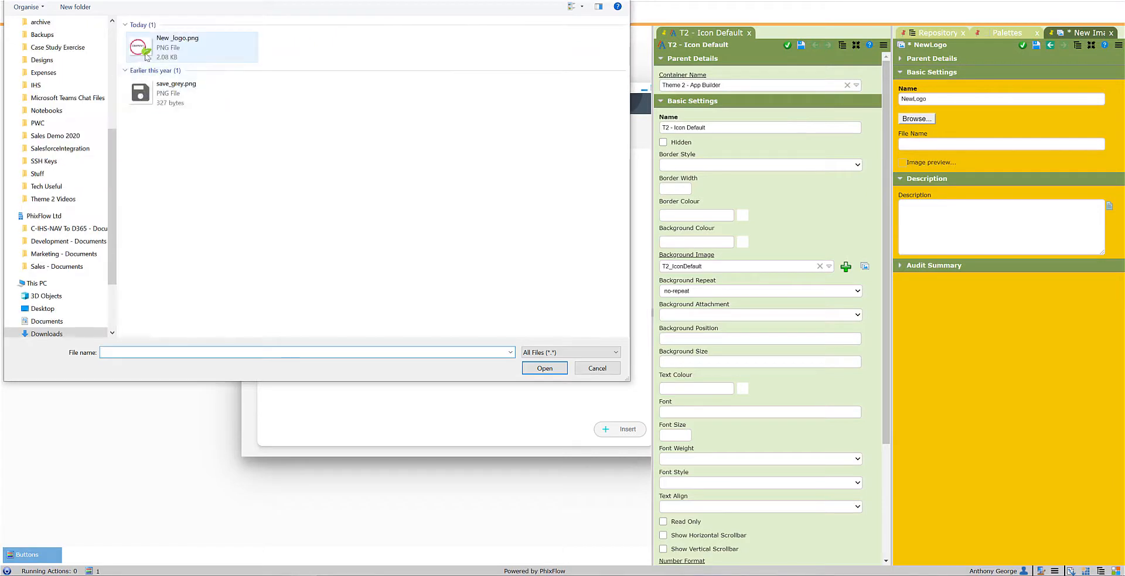
pyautogui.click(234, 42)
pyautogui.click(542, 368)
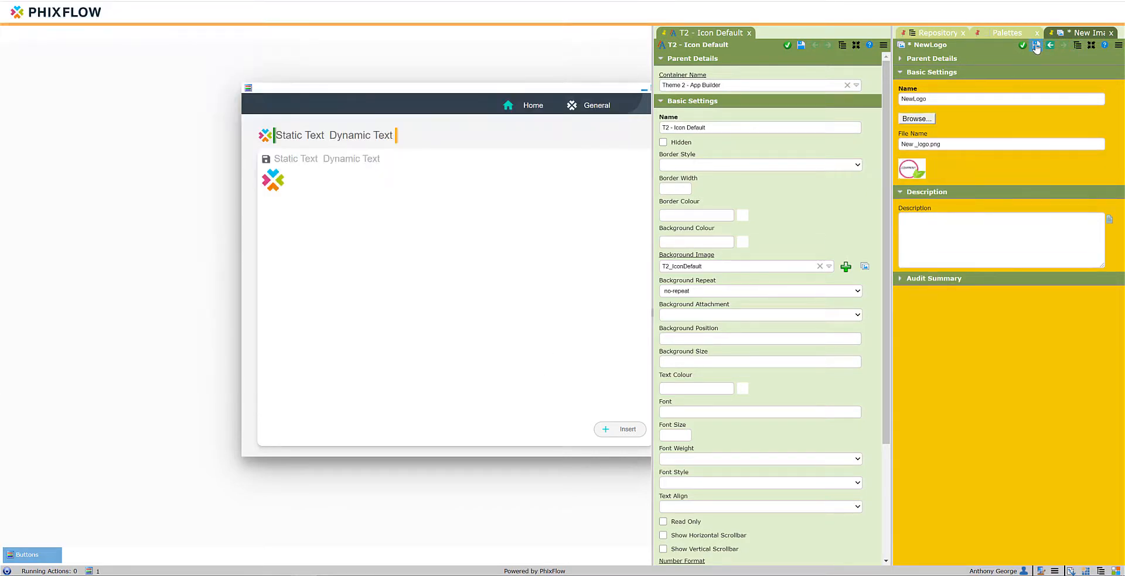
pyautogui.click(1036, 45)
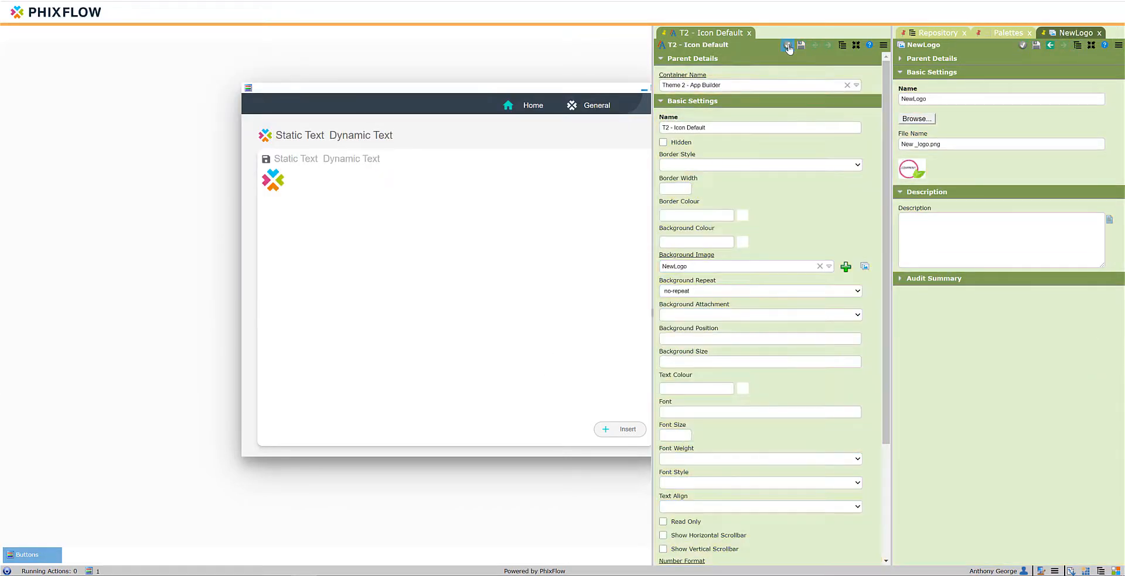
pyautogui.click(1021, 45)
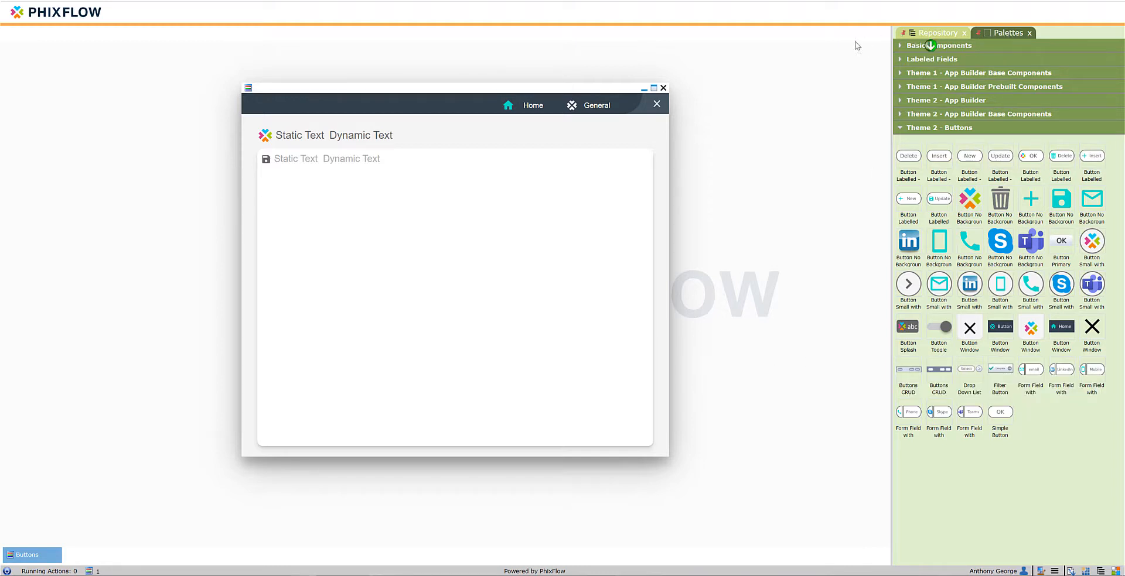
# Place the palettes beside the repository and locate the form's Tile Content Container in the repository tree
pyautogui.moveTo(801, 45); pyautogui.dragTo(801, 44)
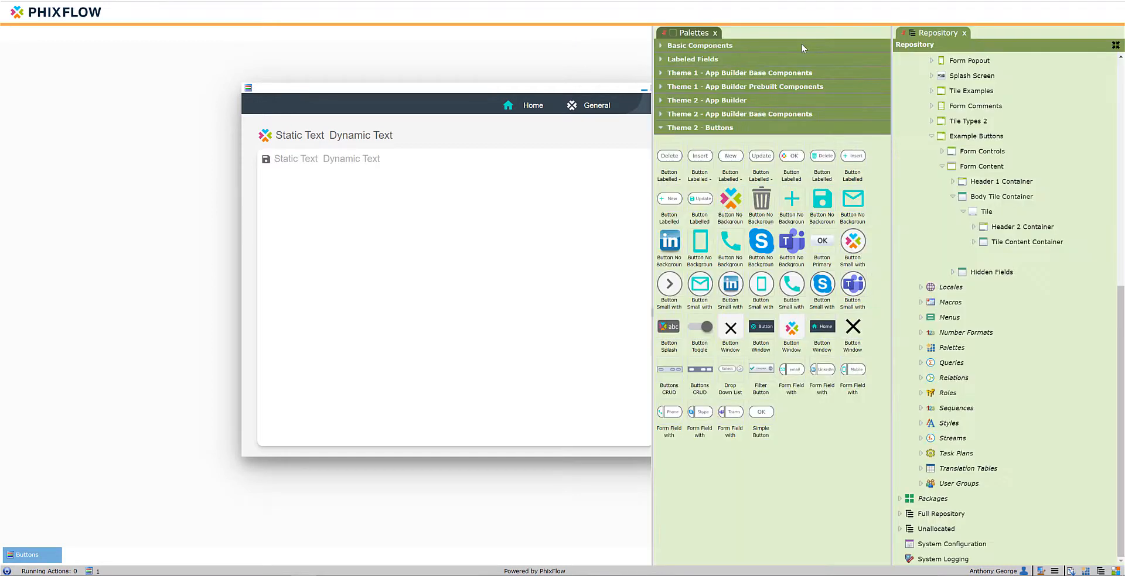
pyautogui.rightClick(521, 235)
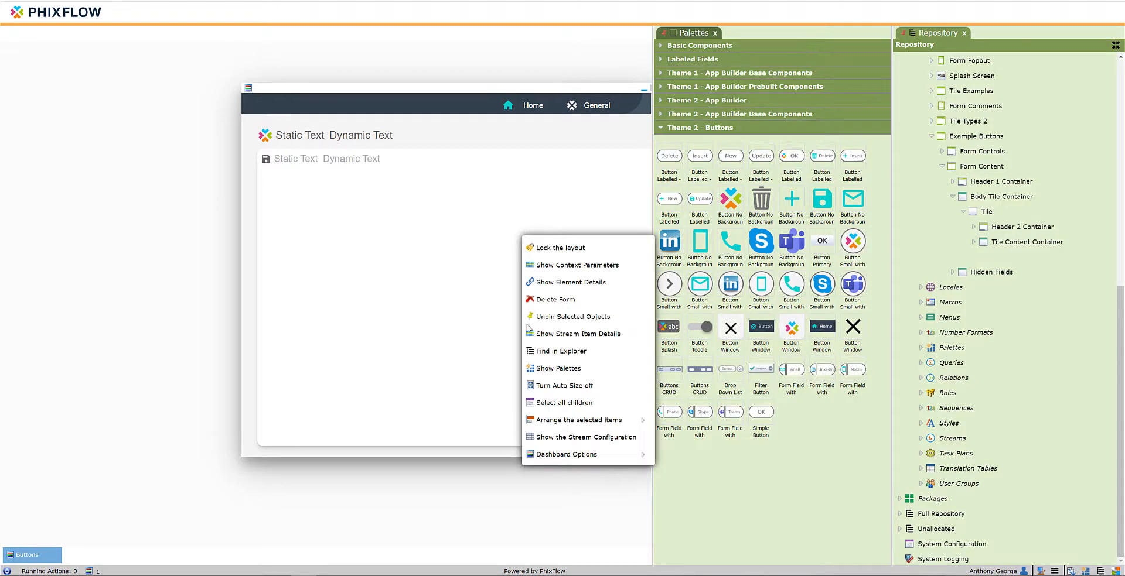
pyautogui.click(548, 352)
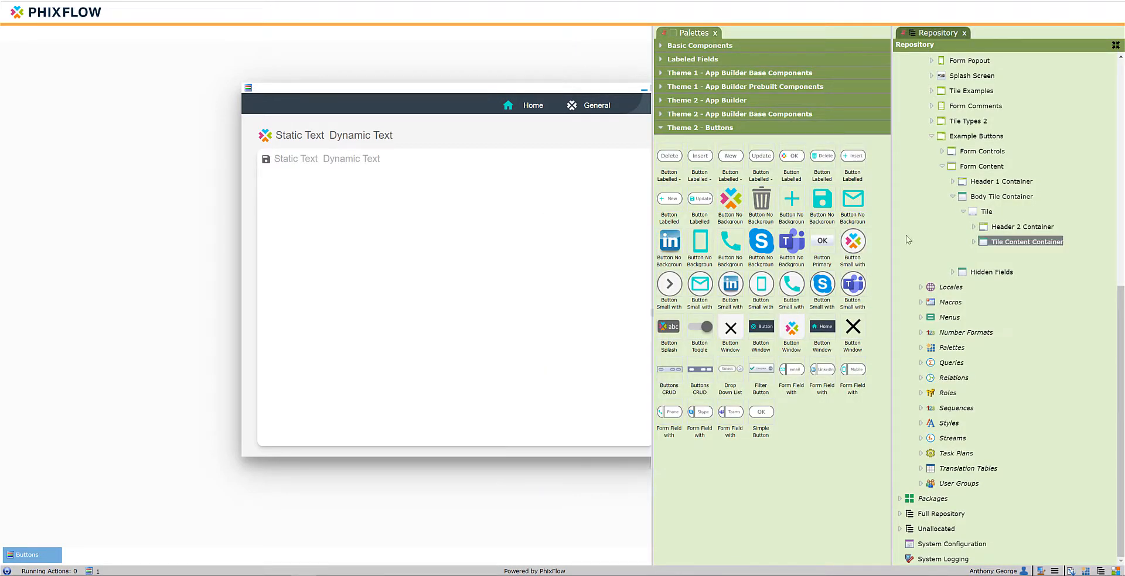
pyautogui.click(973, 242)
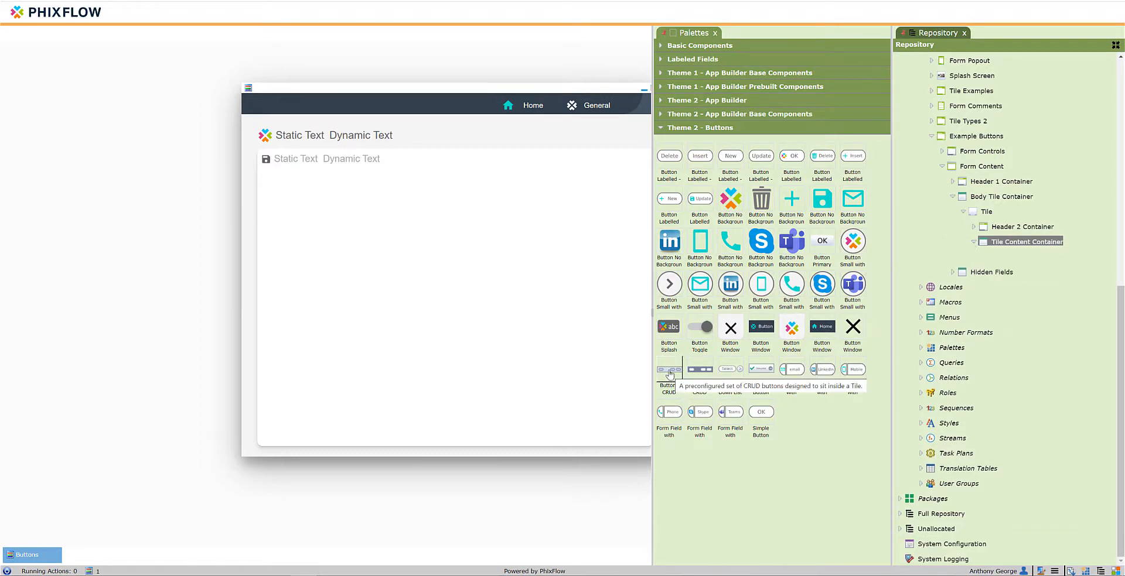
# Add the preconfigured CRUD buttons for use inside a tile to the Tile element, naming the area Footer
pyautogui.moveTo(670, 377); pyautogui.dragTo(988, 221)
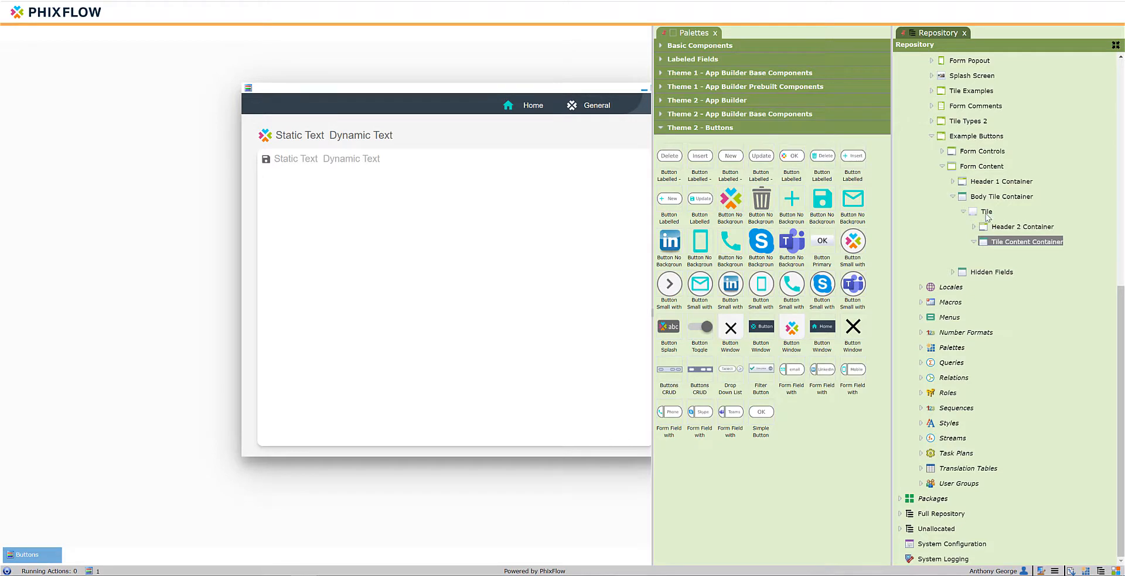
pyautogui.click(376, 306)
pyautogui.write('Footer')
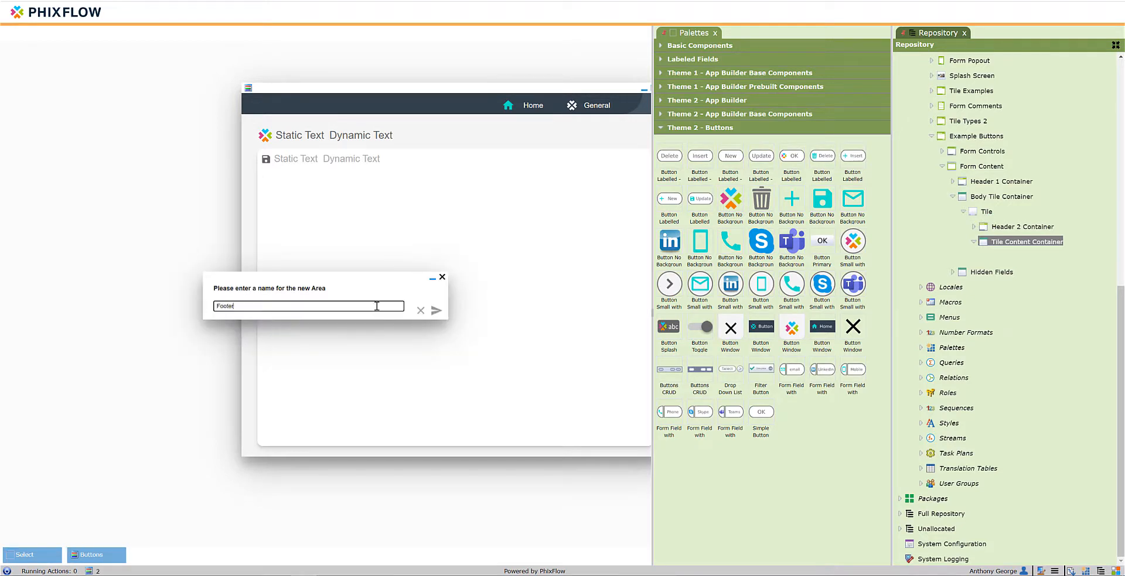
pyautogui.press('Return')
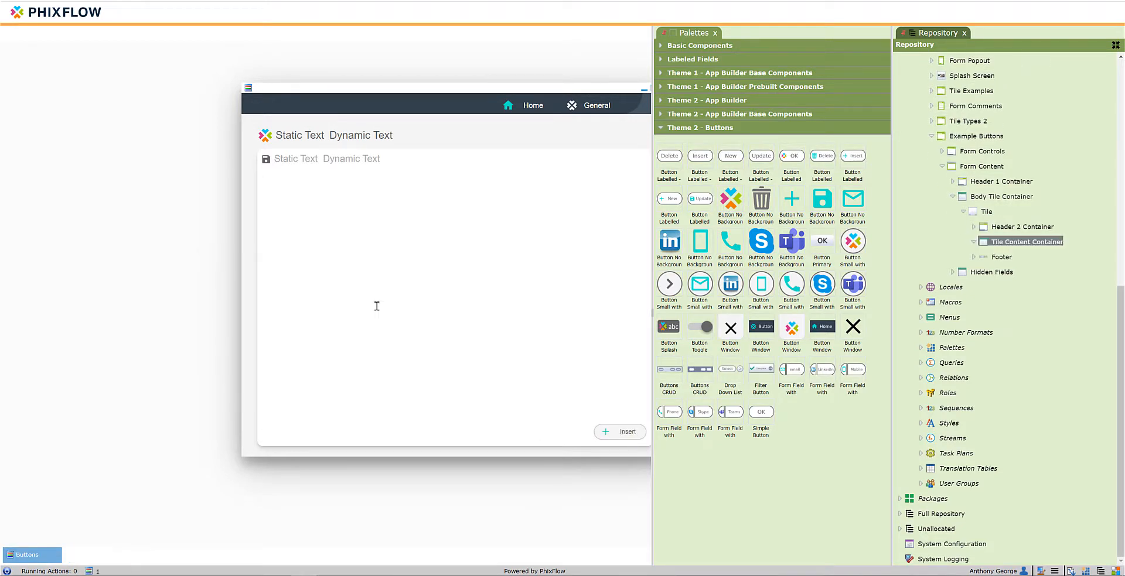
# Add the preconfigured popup-window CRUD buttons to the Example Buttons form, naming the area Window Footer
pyautogui.moveTo(461, 91); pyautogui.dragTo(367, 88)
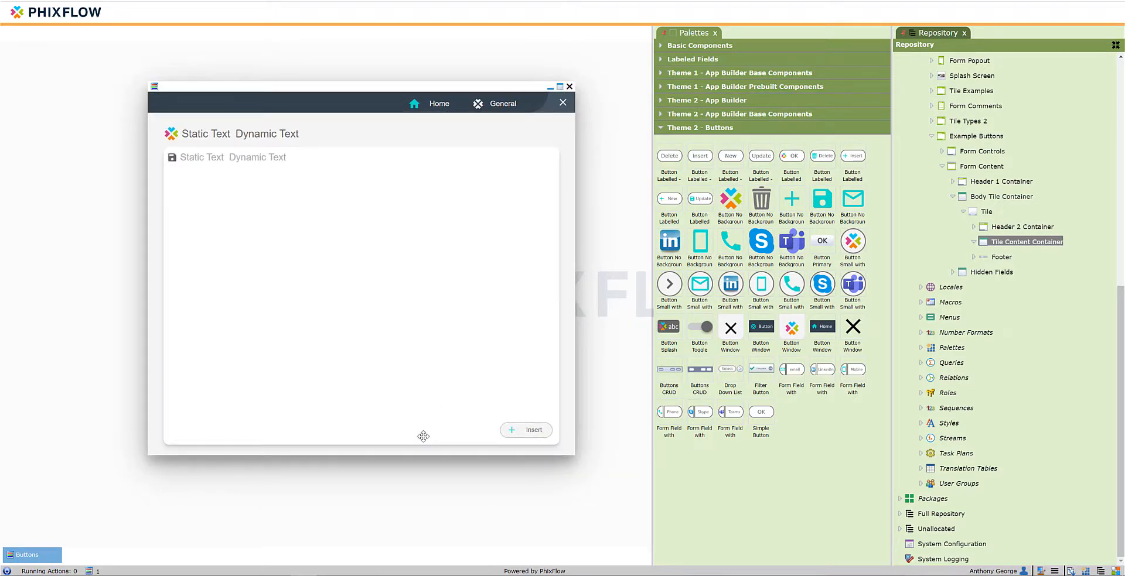
pyautogui.click(698, 375)
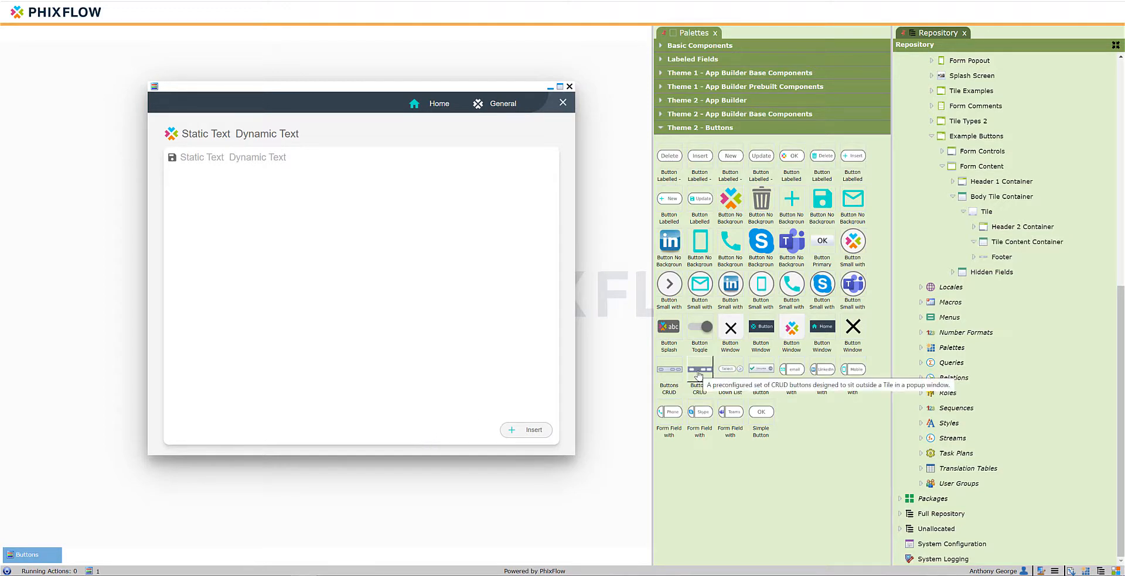
pyautogui.moveTo(698, 375); pyautogui.dragTo(981, 141)
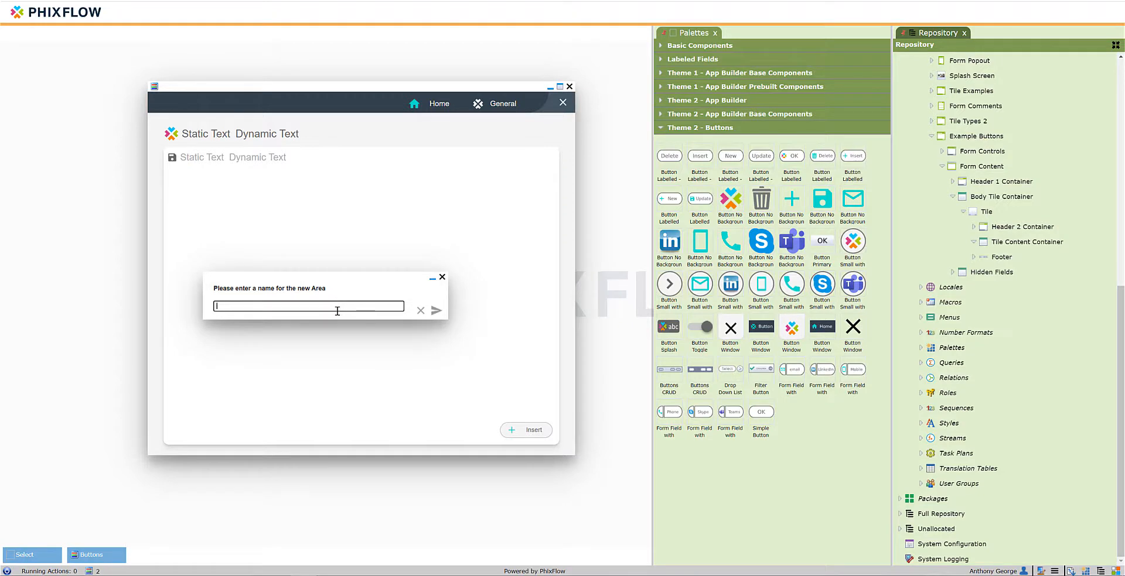
pyautogui.write('Window Footer')
pyautogui.press('Return')
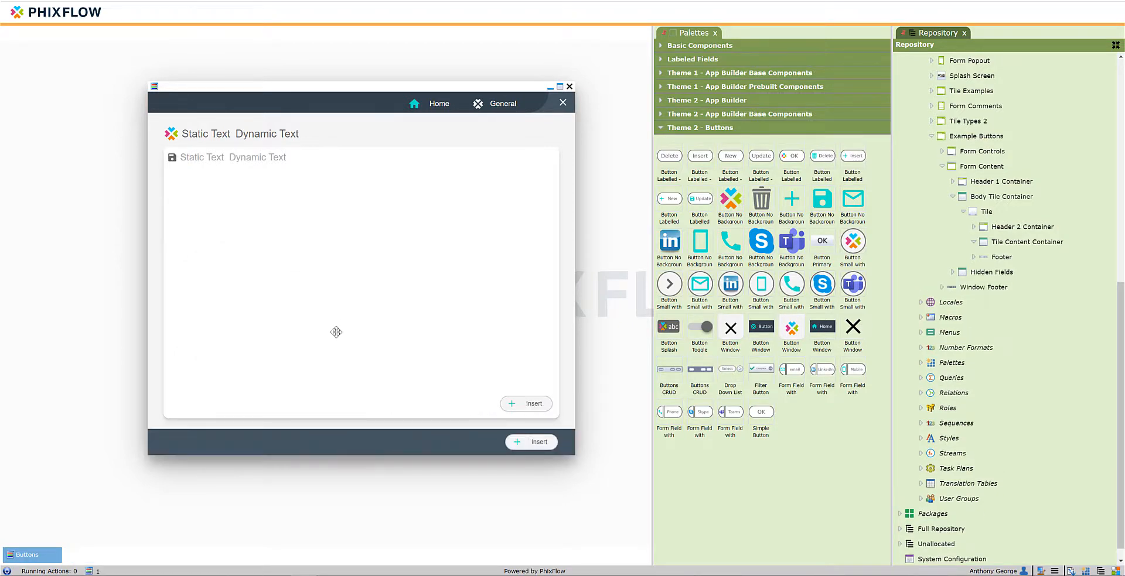